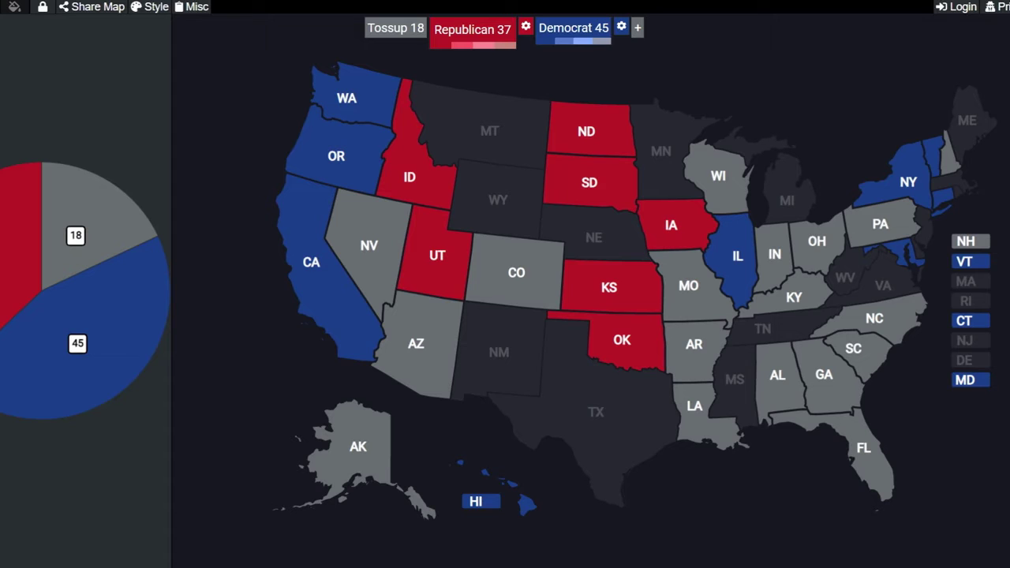
Step: Assign Missouri, Arkansas, Louisiana, Alabama, Kentucky and Indiana to the Republicans in the darkest red shade
left_click(703, 312)
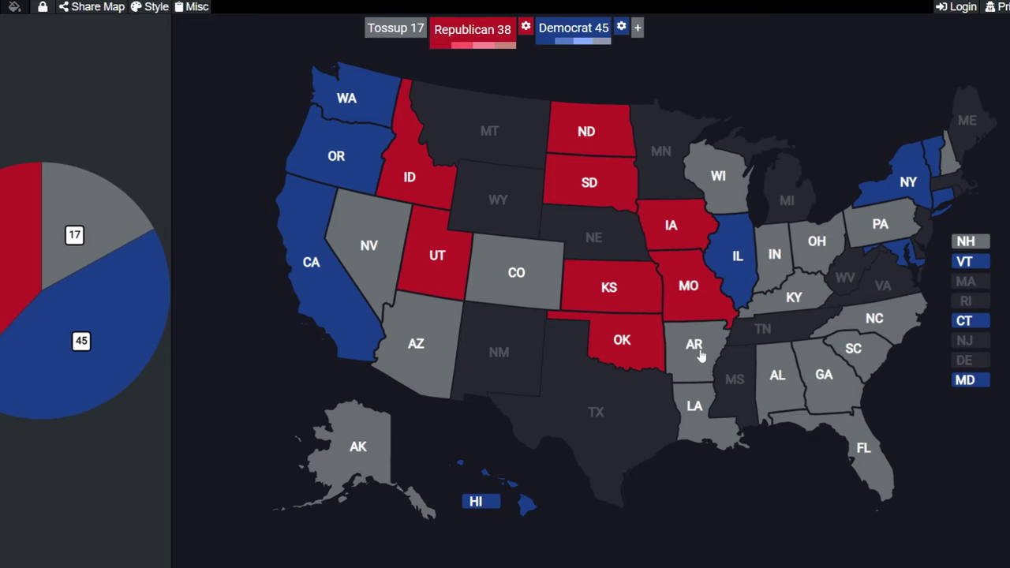
left_click(701, 351)
left_click(691, 422)
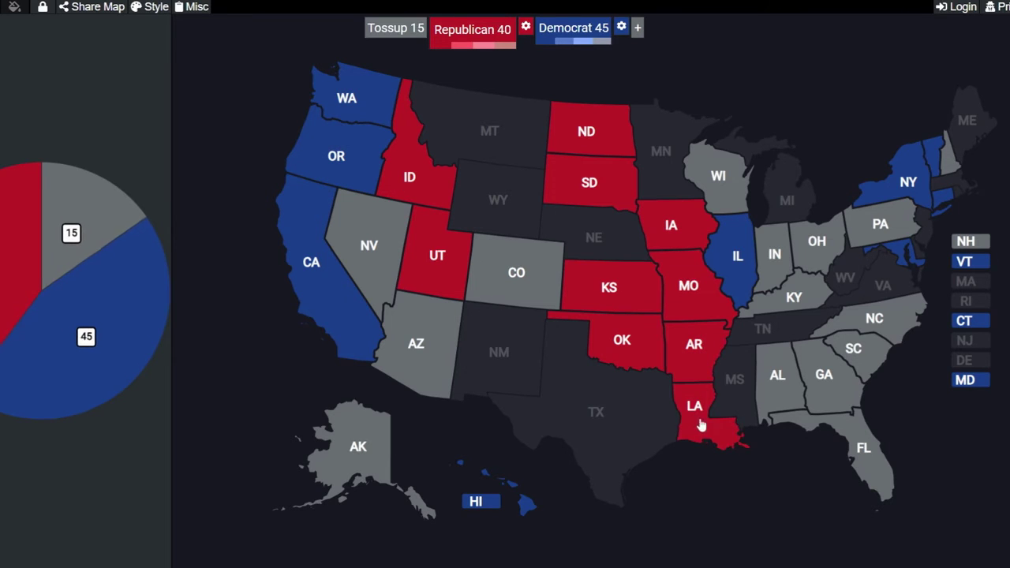
left_click(777, 390)
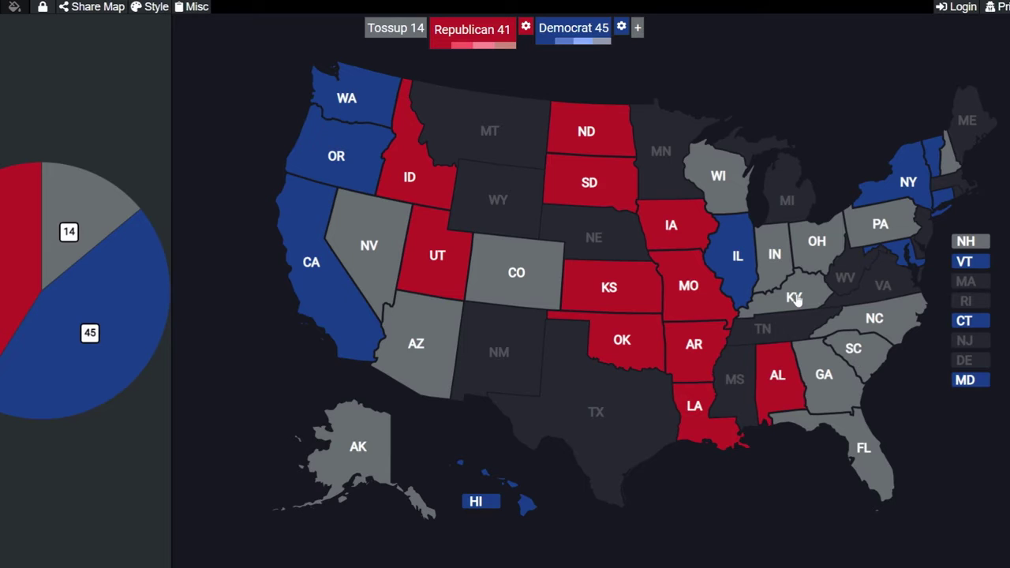
left_click(791, 295)
left_click(776, 278)
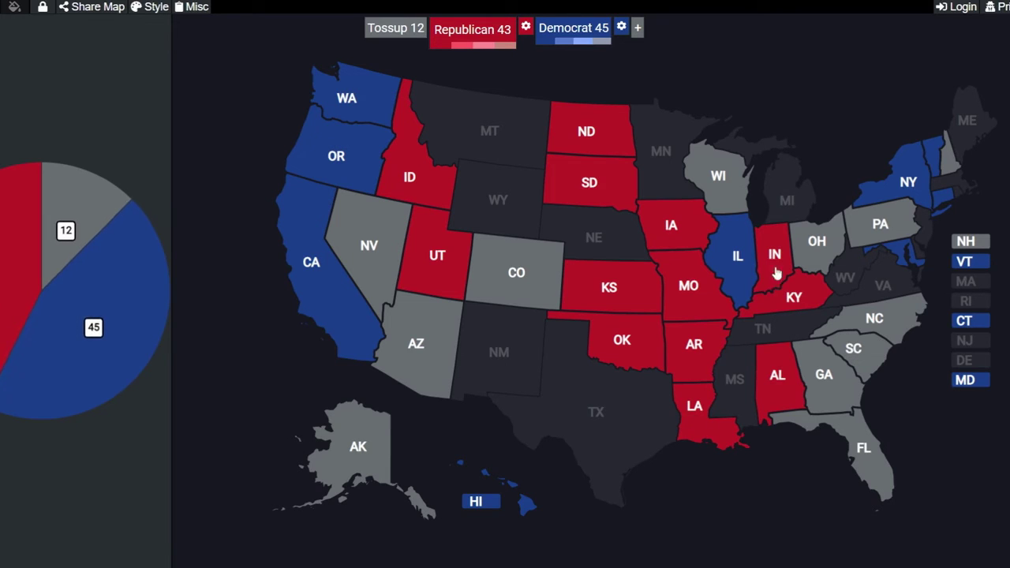
Step: Assign Colorado to the Democrats in the second-darkest blue shade
left_click(559, 28)
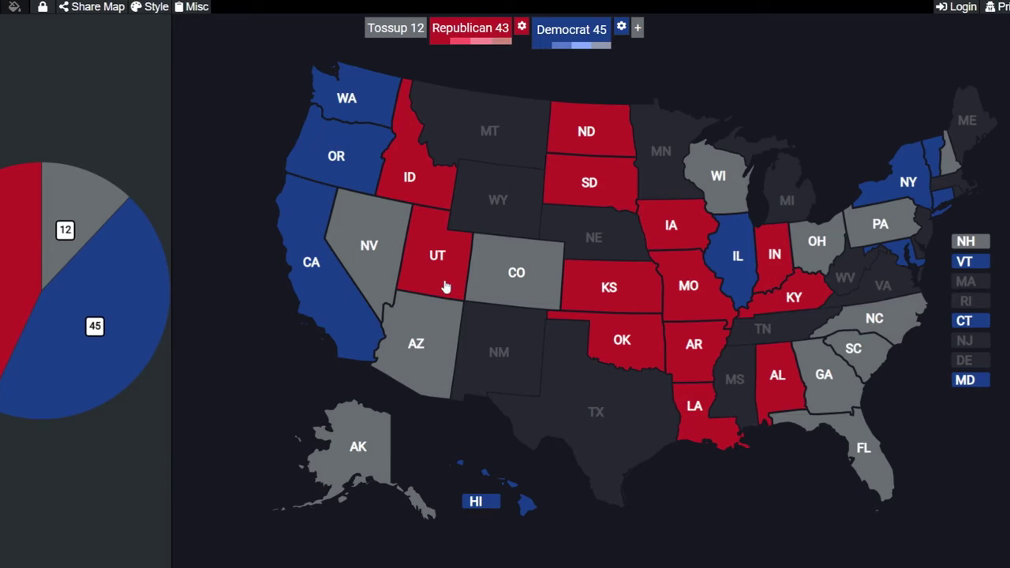
left_click(509, 293)
left_click(509, 292)
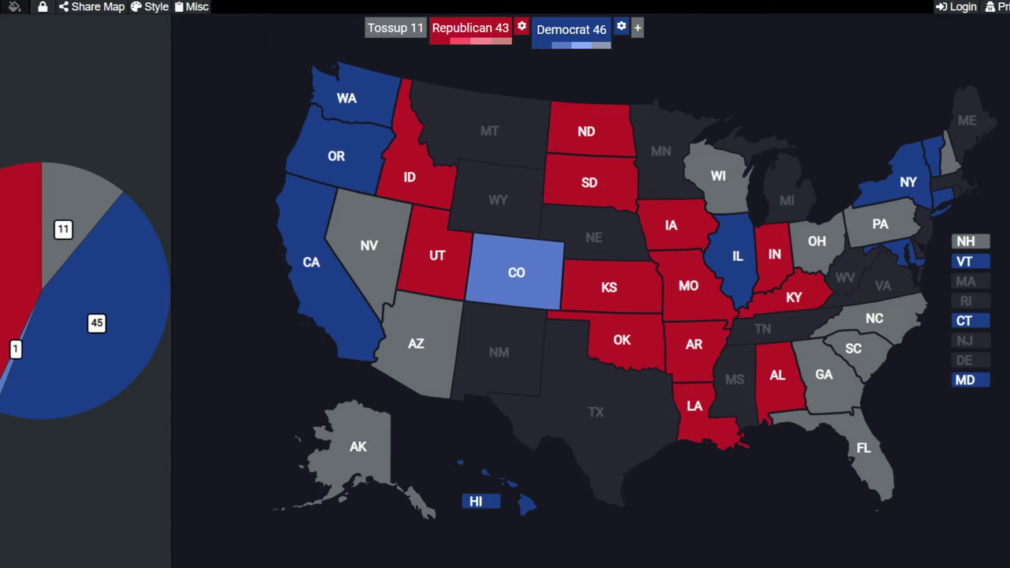
Step: Assign Alaska and South Carolina to the Republicans in the second-darkest red shade
left_click(464, 31)
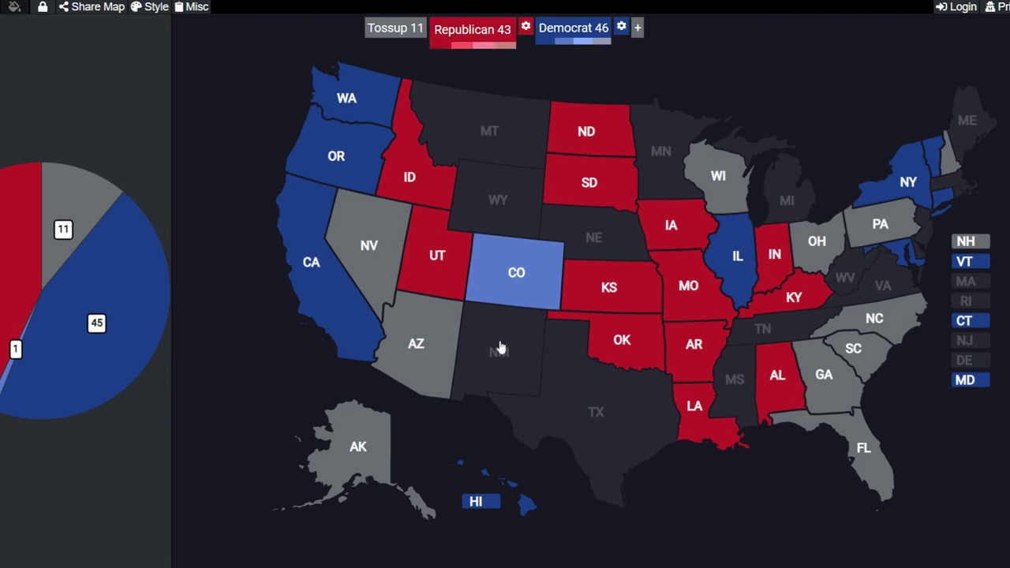
left_click(337, 448)
left_click(337, 448)
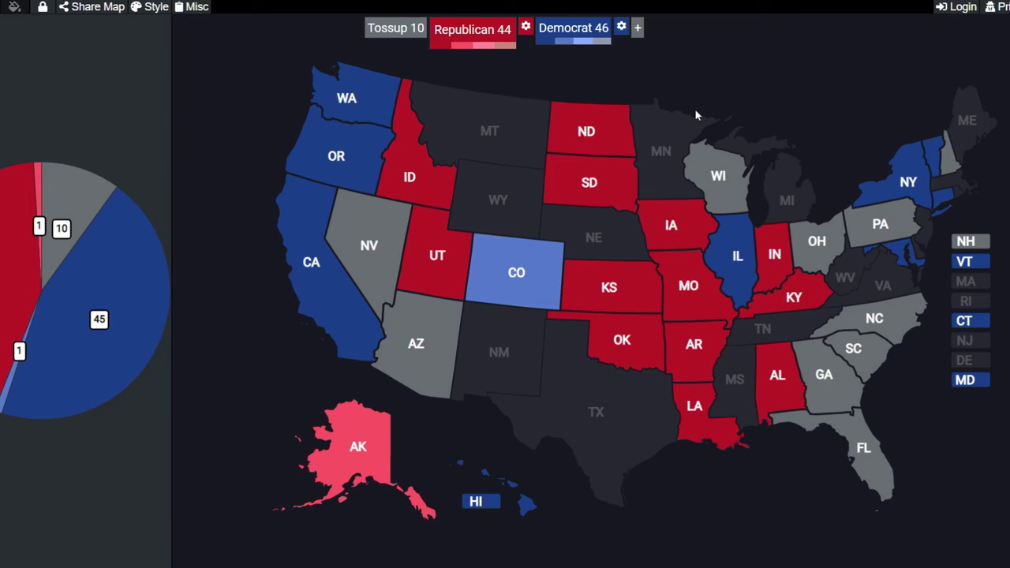
left_click(863, 358)
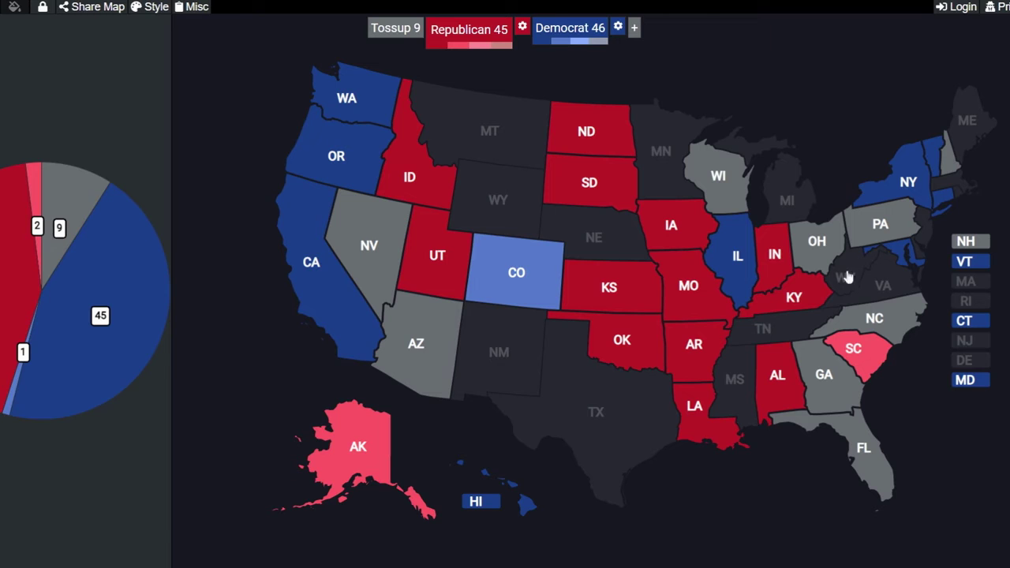
Step: Assign Nevada to the Democrats in the third, light blue shade
left_click(552, 28)
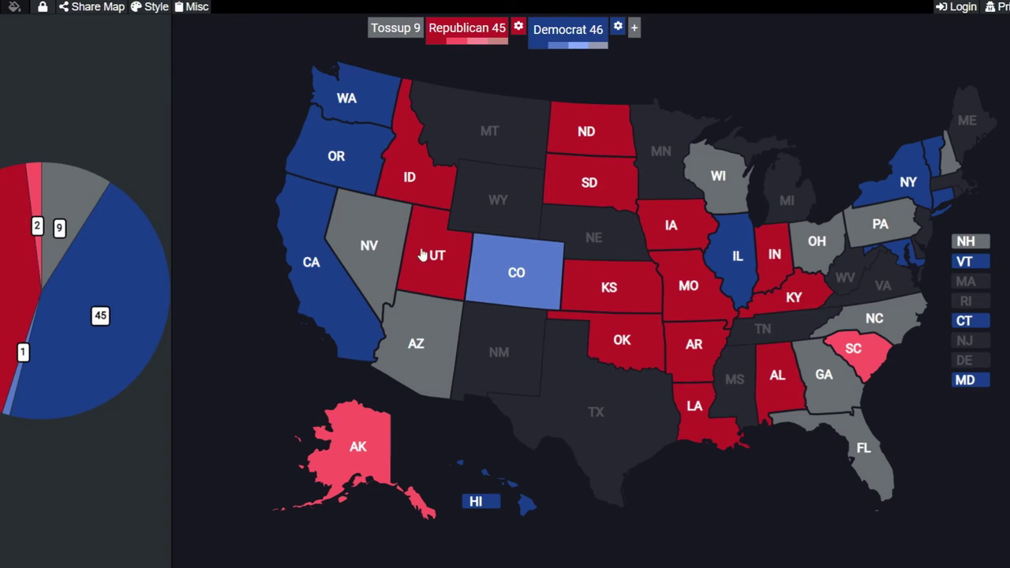
left_click(365, 242)
left_click(365, 243)
left_click(367, 242)
left_click(367, 242)
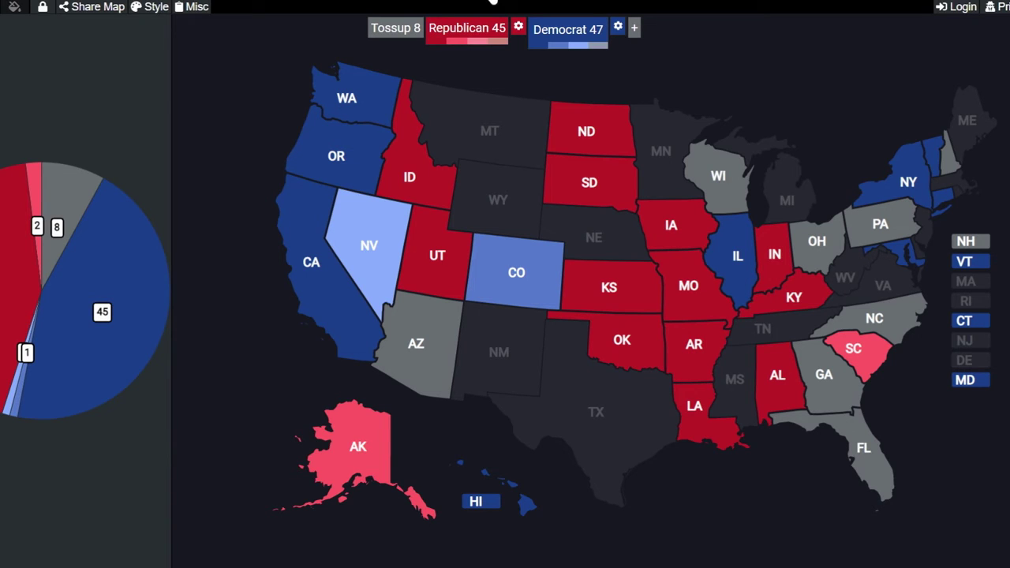
Step: Assign Wisconsin, Ohio, North Carolina and Florida to the Republicans in the third, light pink shade
left_click(482, 36)
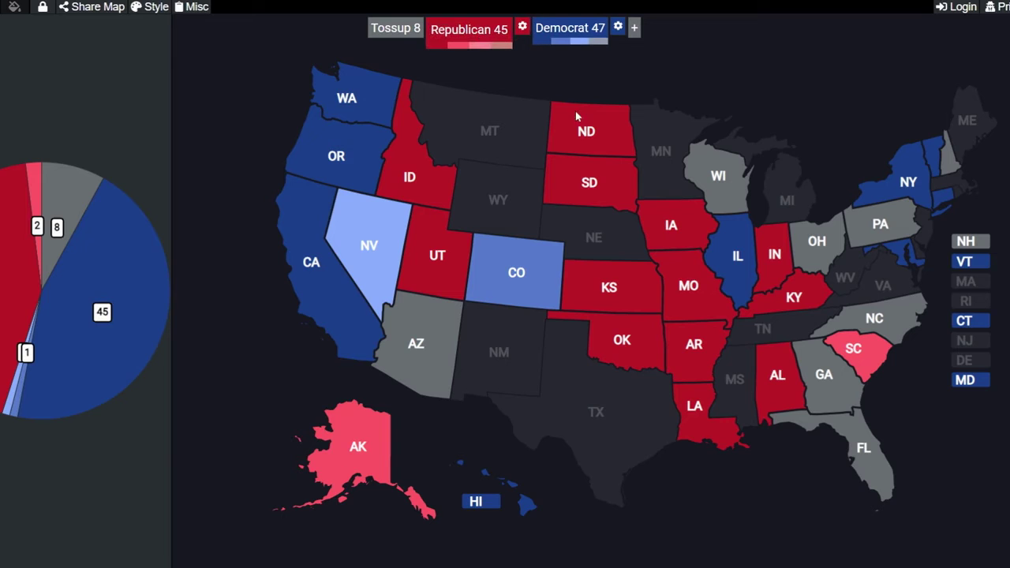
left_click(735, 183)
left_click(735, 183)
left_click(820, 233)
left_click(820, 232)
left_click(874, 322)
left_click(874, 322)
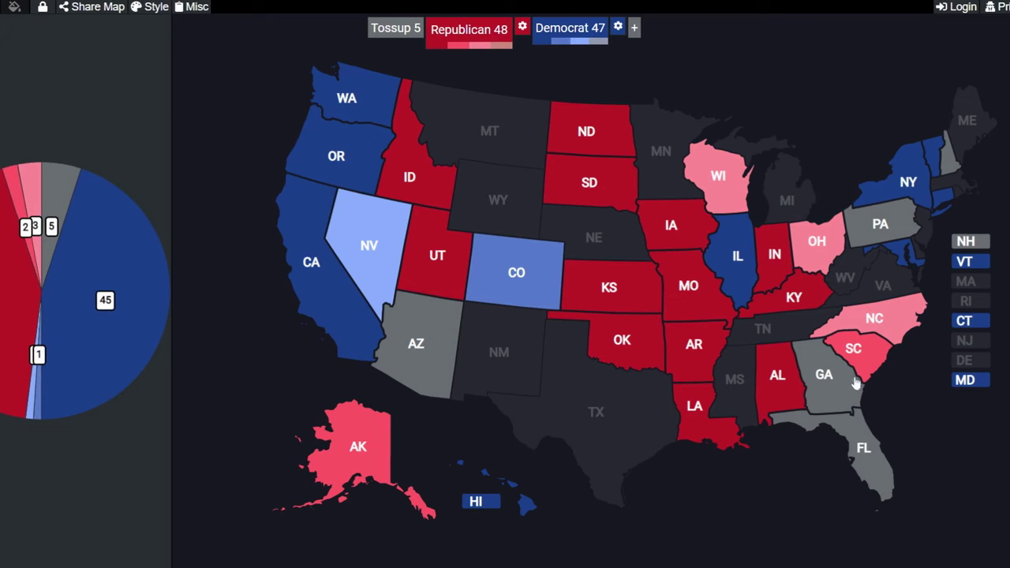
left_click(865, 471)
left_click(866, 471)
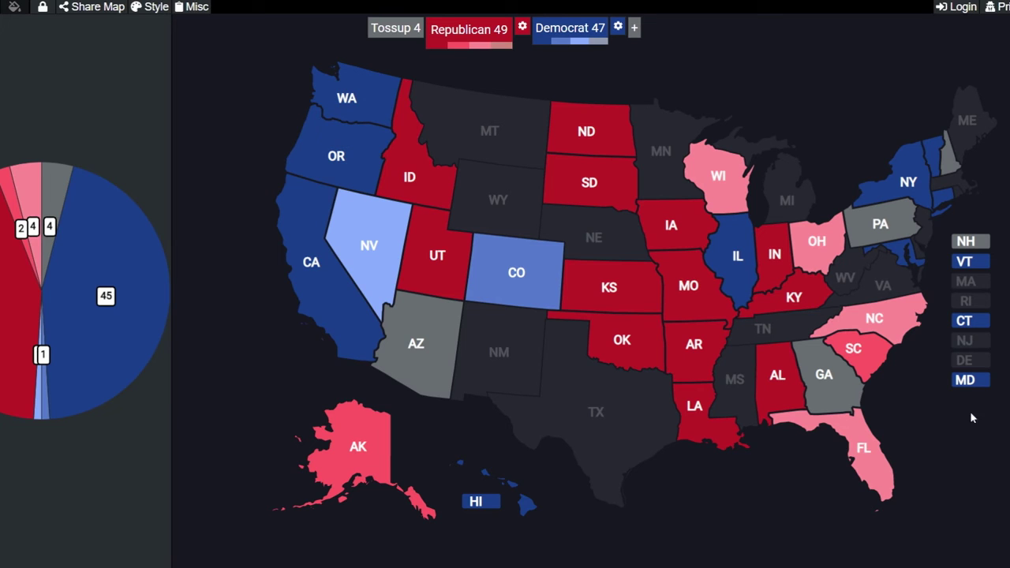
Step: Assign Arizona to the Democrats in the fourth, greyish-blue shade
left_click(565, 35)
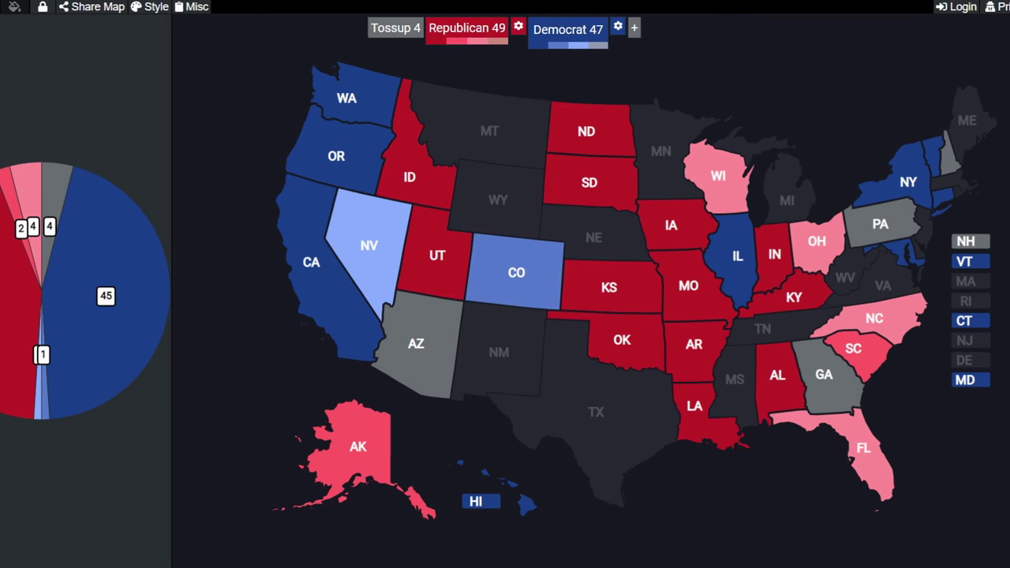
left_click(424, 363)
left_click(424, 363)
left_click(423, 363)
left_click(421, 367)
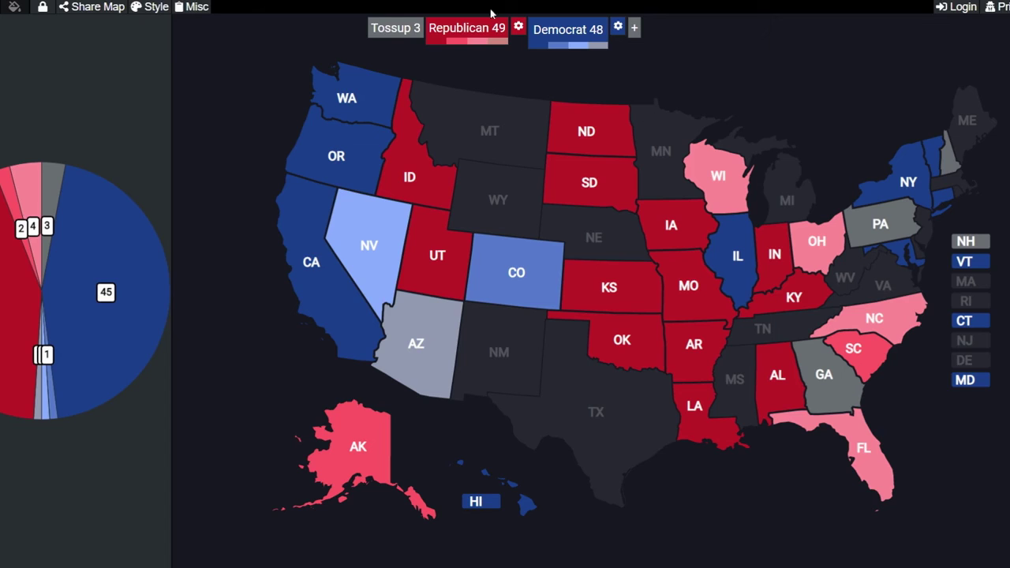
Step: Assign Georgia, Pennsylvania and New Hampshire to the Republicans in the fourth, brownish-pink shade
left_click(477, 34)
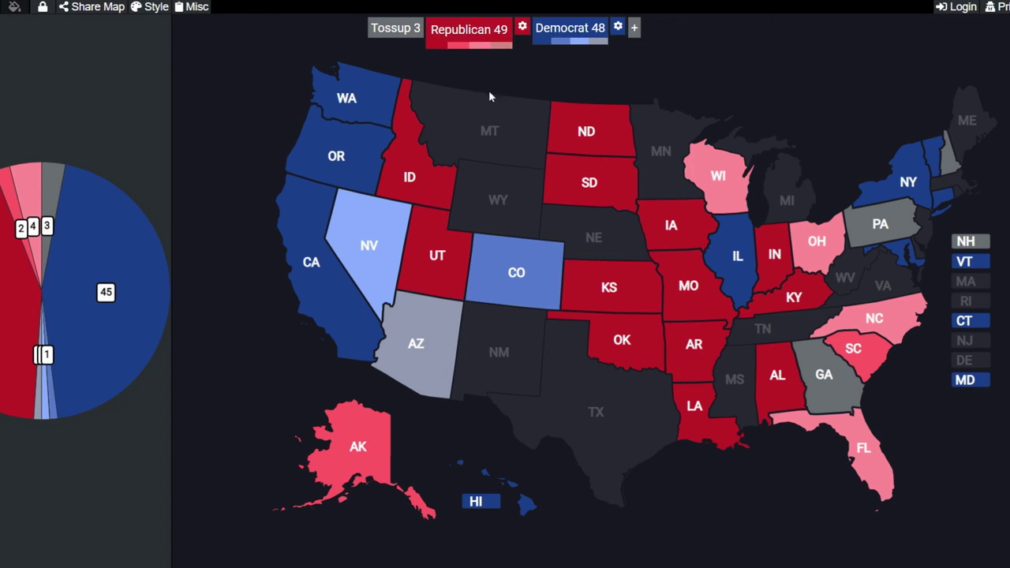
left_click(839, 392)
left_click(840, 395)
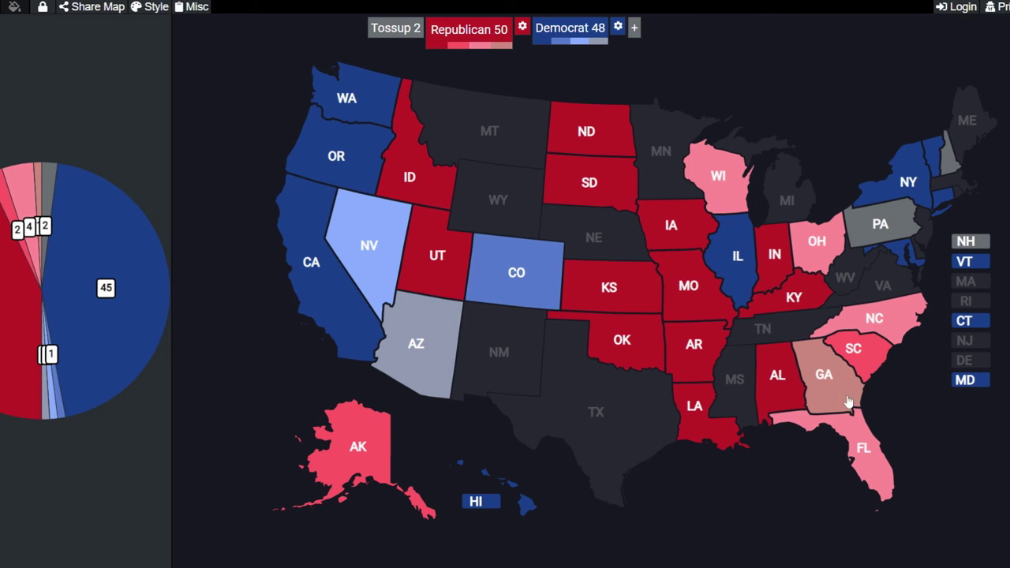
left_click(897, 235)
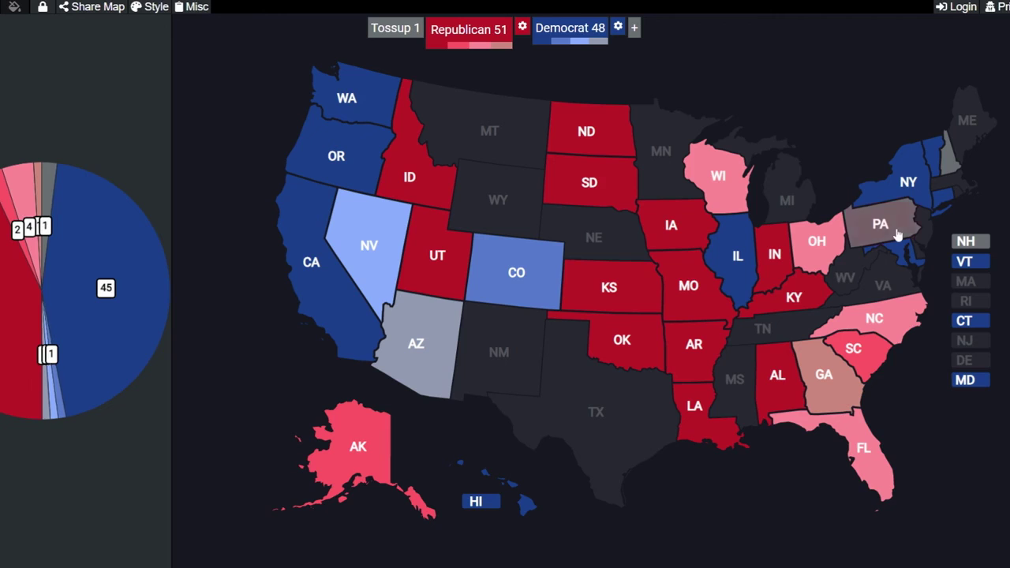
left_click(897, 235)
left_click(898, 235)
left_click(897, 235)
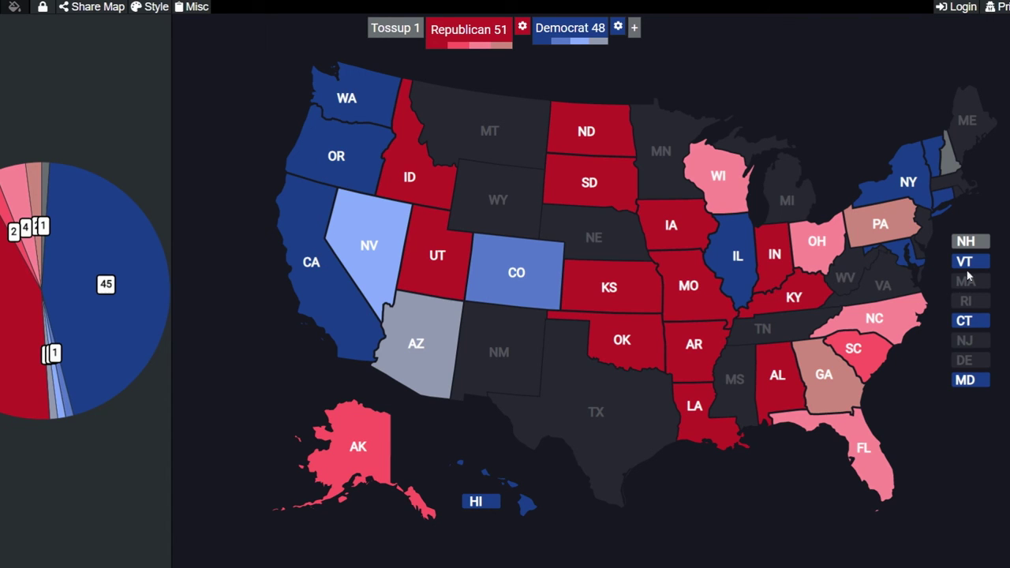
left_click(970, 244)
left_click(971, 244)
left_click(970, 244)
left_click(971, 245)
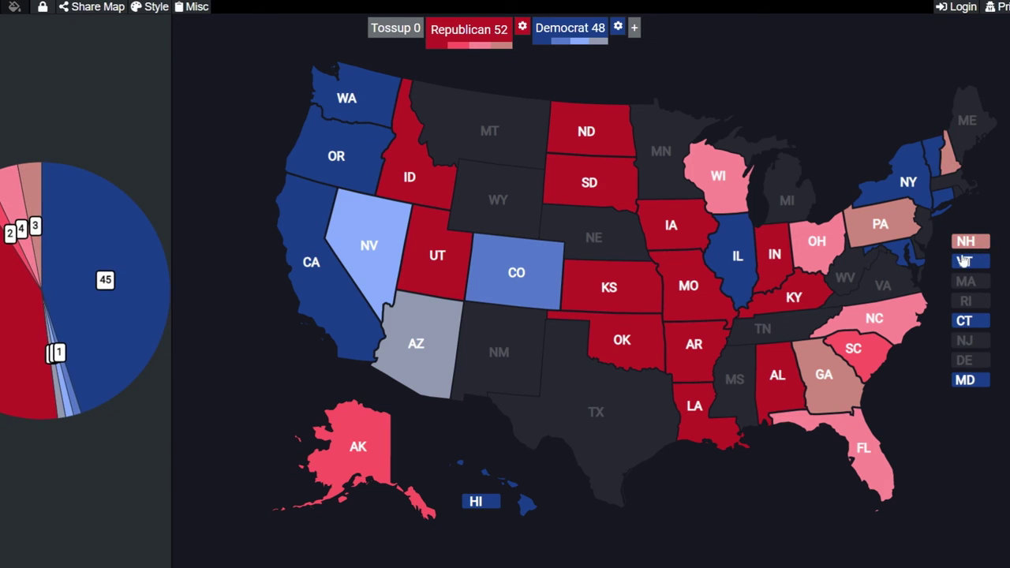